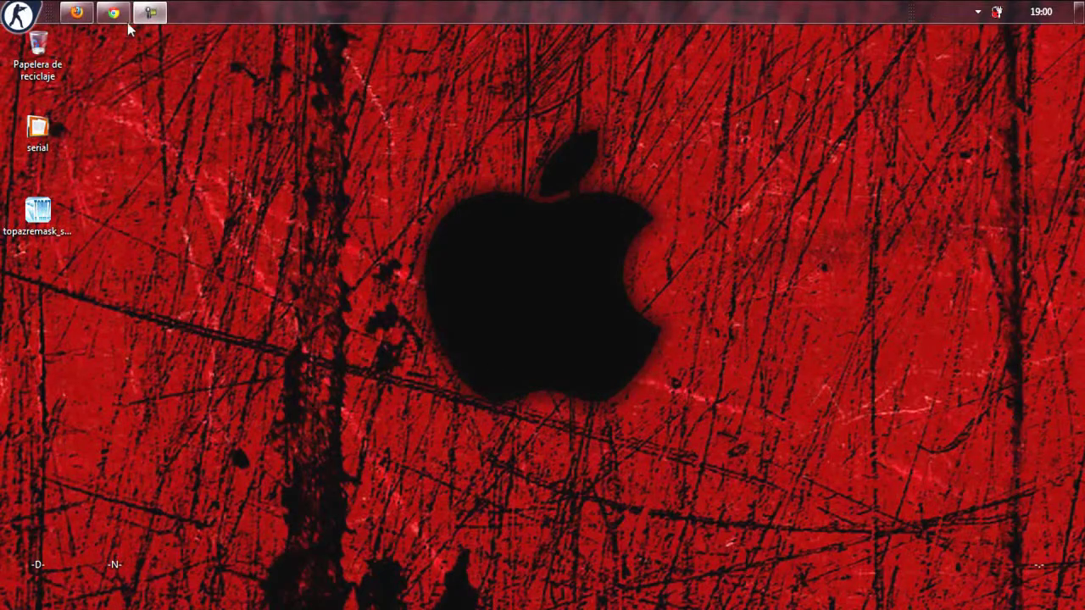
# - Switch to the Topaz ReMask page in Chrome and scroll down toward the Win 32/64 download
pyautogui.click(114, 13)
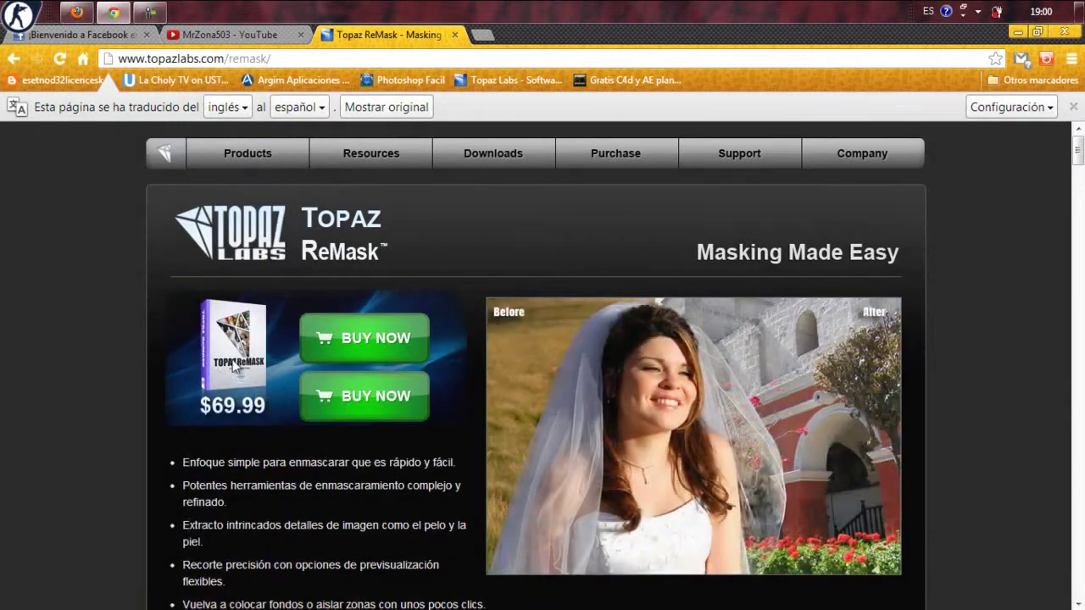
pyautogui.scroll(-1, 65, 346)
pyautogui.scroll(-1, 64, 346)
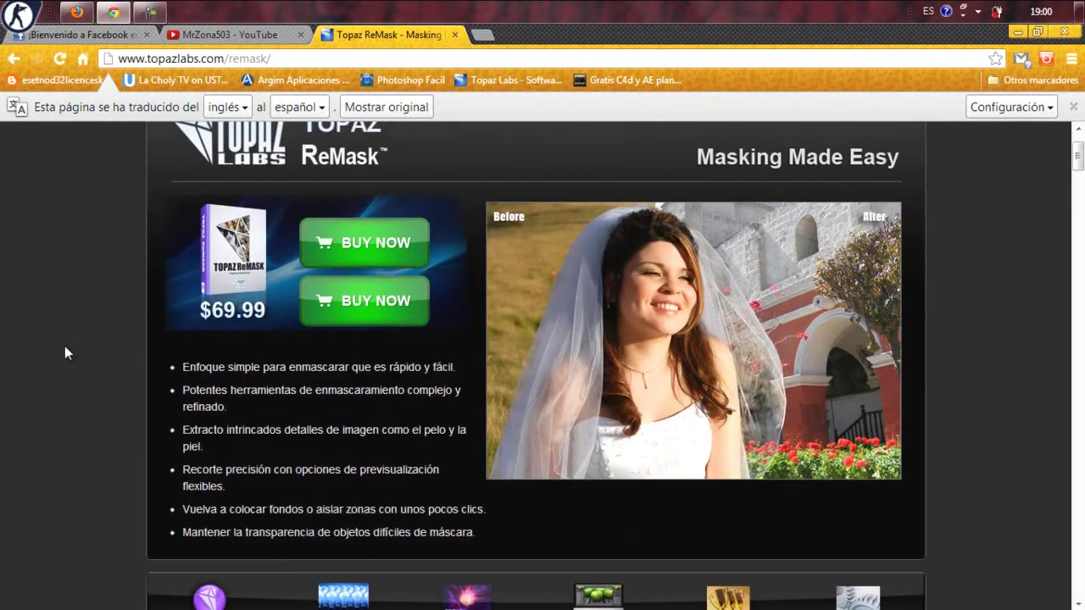
pyautogui.scroll(-1, 65, 345)
pyautogui.scroll(-1, 64, 345)
pyautogui.scroll(-1, 64, 346)
pyautogui.scroll(-1, 64, 345)
pyautogui.scroll(-1, 64, 346)
pyautogui.scroll(-1, 64, 346)
pyautogui.scroll(-1, 64, 345)
pyautogui.scroll(-1, 65, 346)
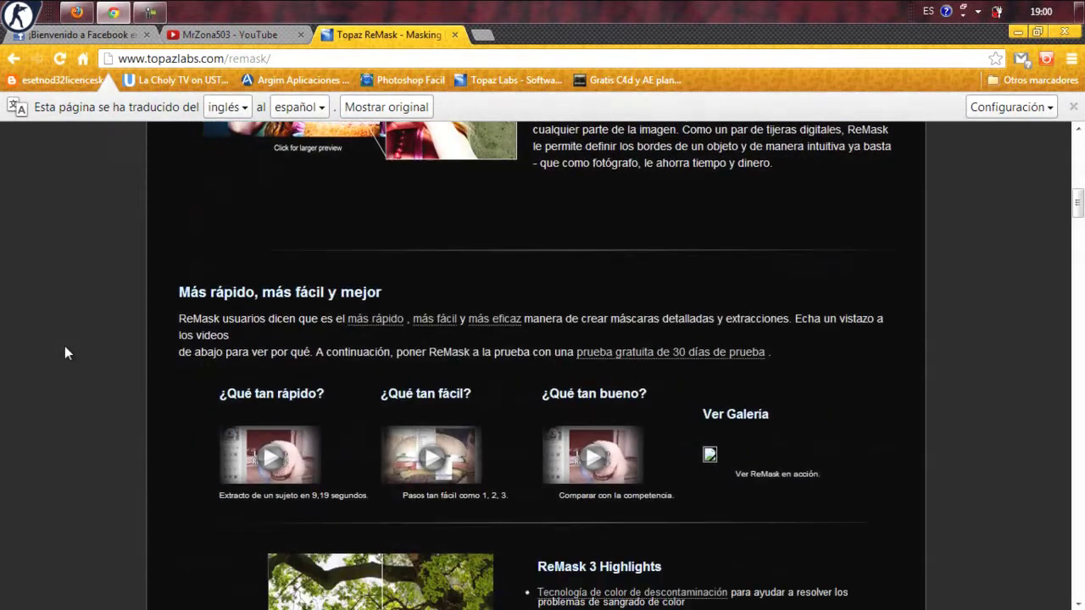
pyautogui.scroll(-2, 65, 346)
pyautogui.scroll(-2, 65, 346)
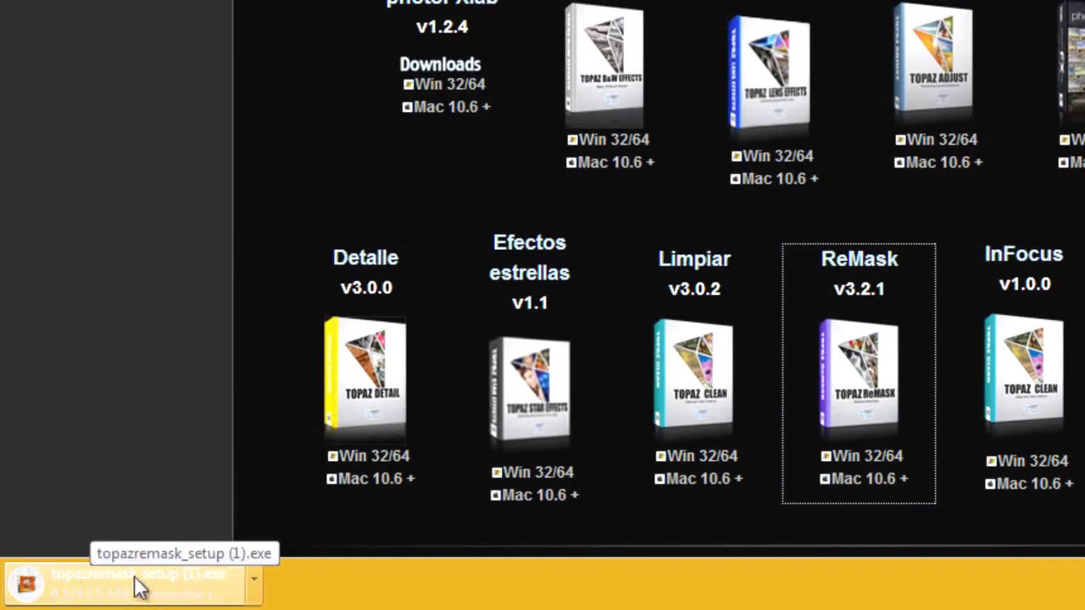
# - Cancel the duplicate topazremask_setup download and minimize Chrome
pyautogui.click(253, 583)
pyautogui.click(297, 551)
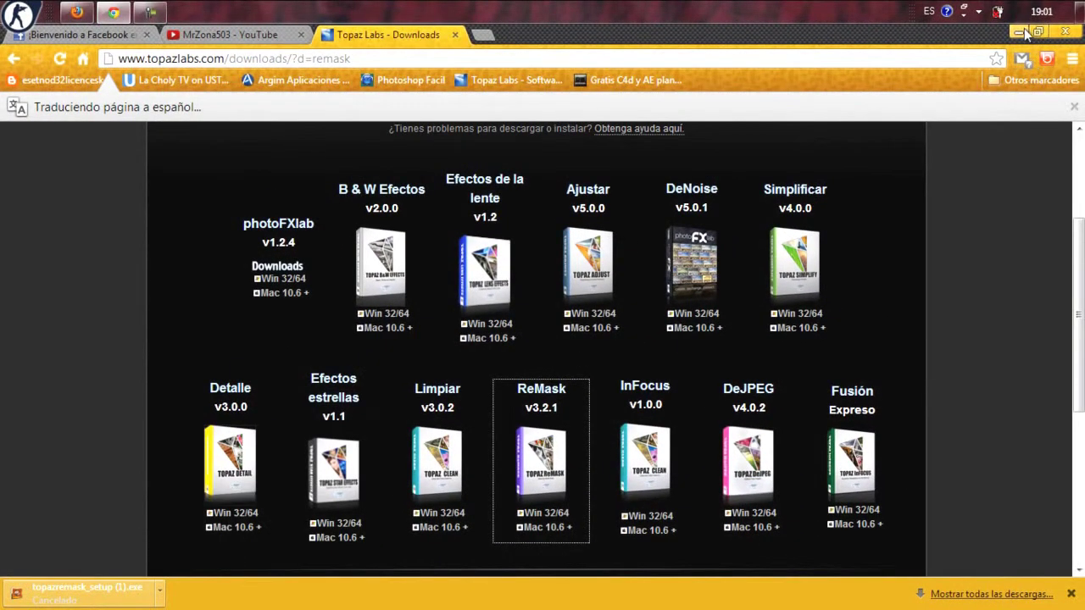
pyautogui.click(1021, 32)
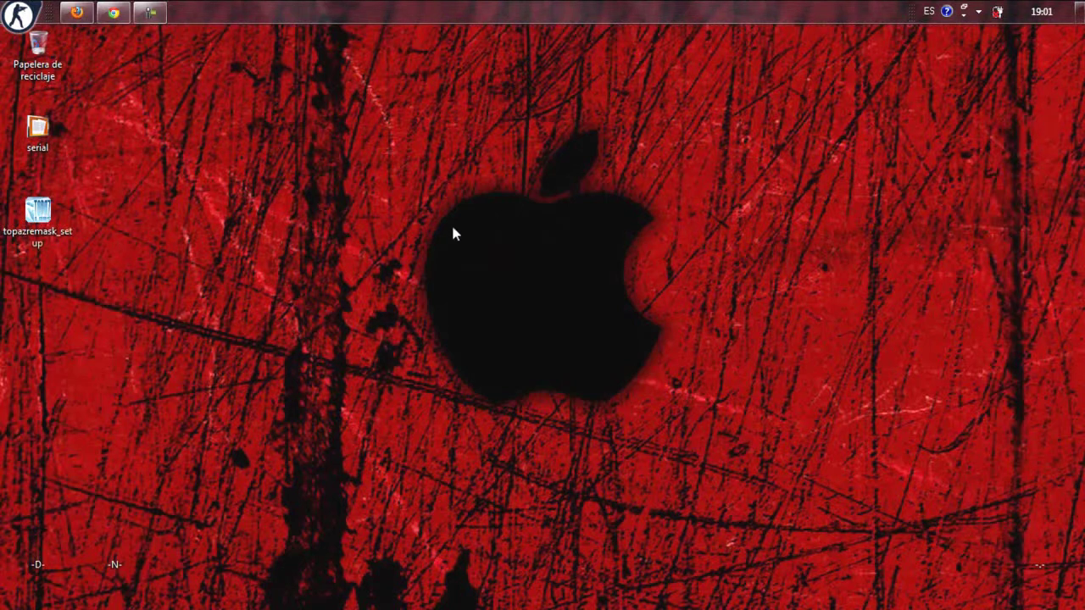
# - Move the topazremask_setup icon to the middle of the desktop
pyautogui.moveTo(51, 222); pyautogui.dragTo(614, 311)
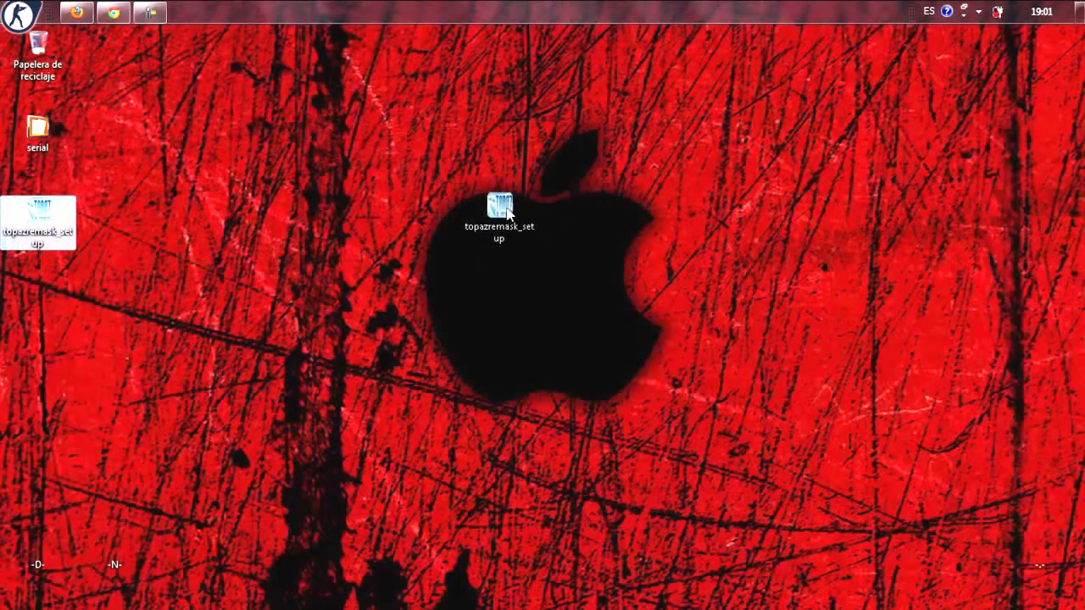
pyautogui.moveTo(614, 311); pyautogui.dragTo(570, 204)
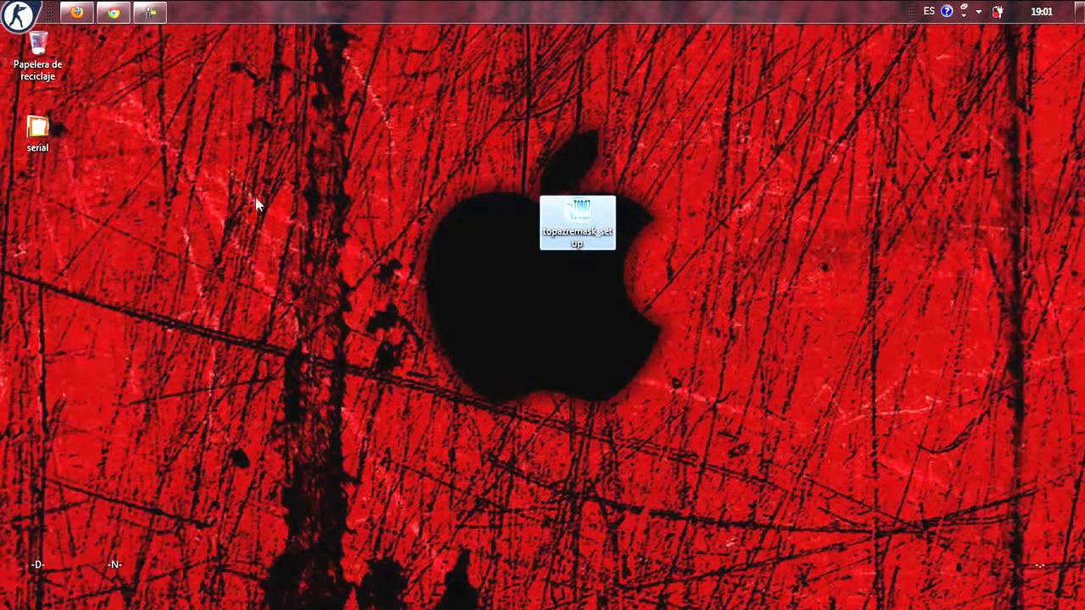
pyautogui.click(675, 177)
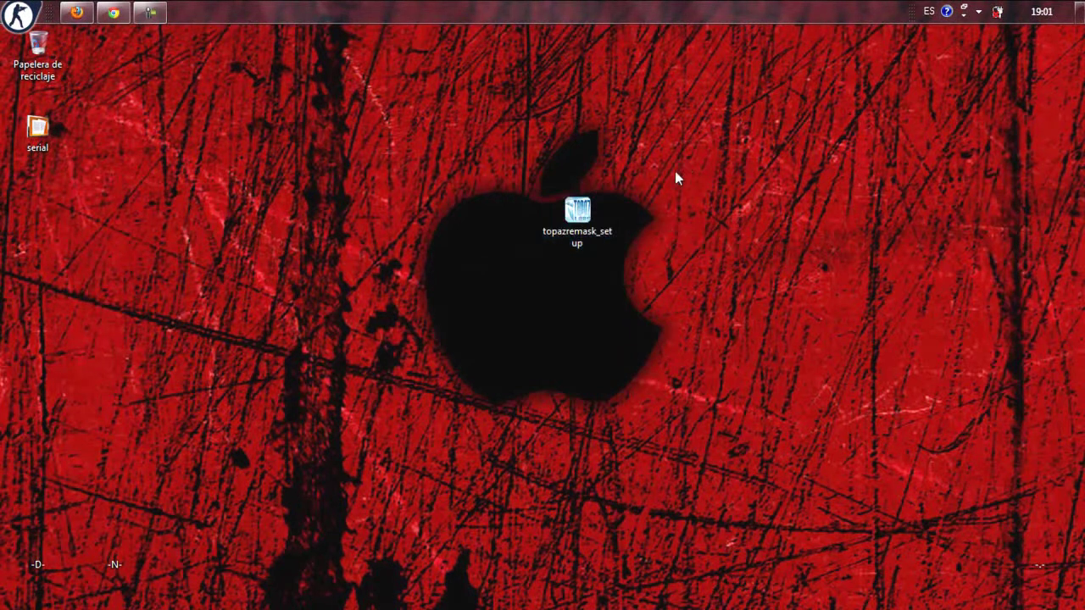
# - Run topazremask_setup, install ReMask 3 3.2.1 with defaults, and close the quick start PDF
pyautogui.doubleClick(575, 206)
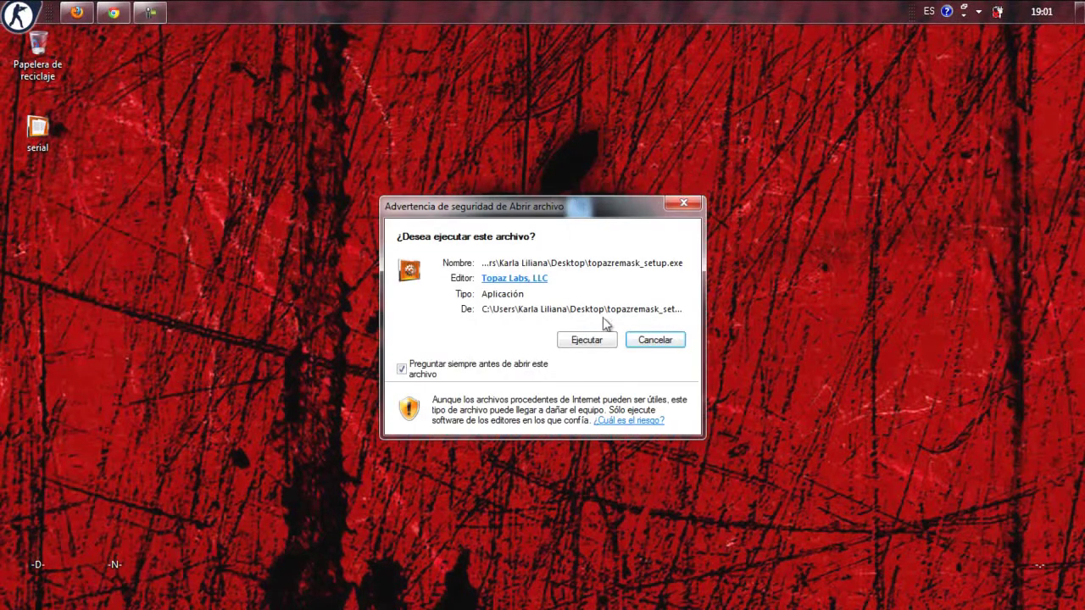
pyautogui.click(603, 340)
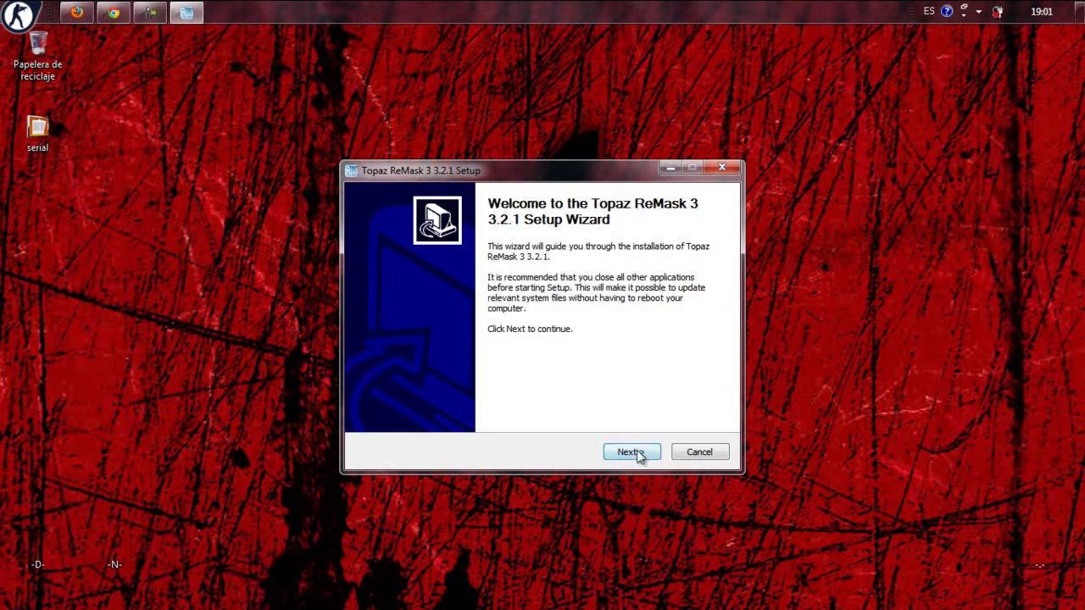
pyautogui.click(639, 454)
pyautogui.click(639, 454)
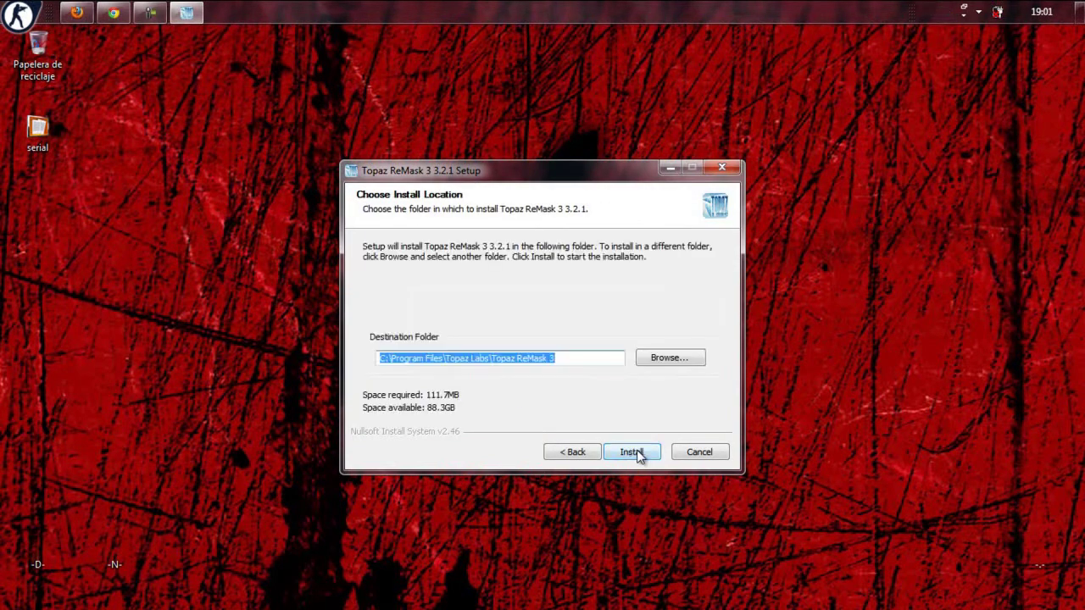
pyautogui.click(640, 455)
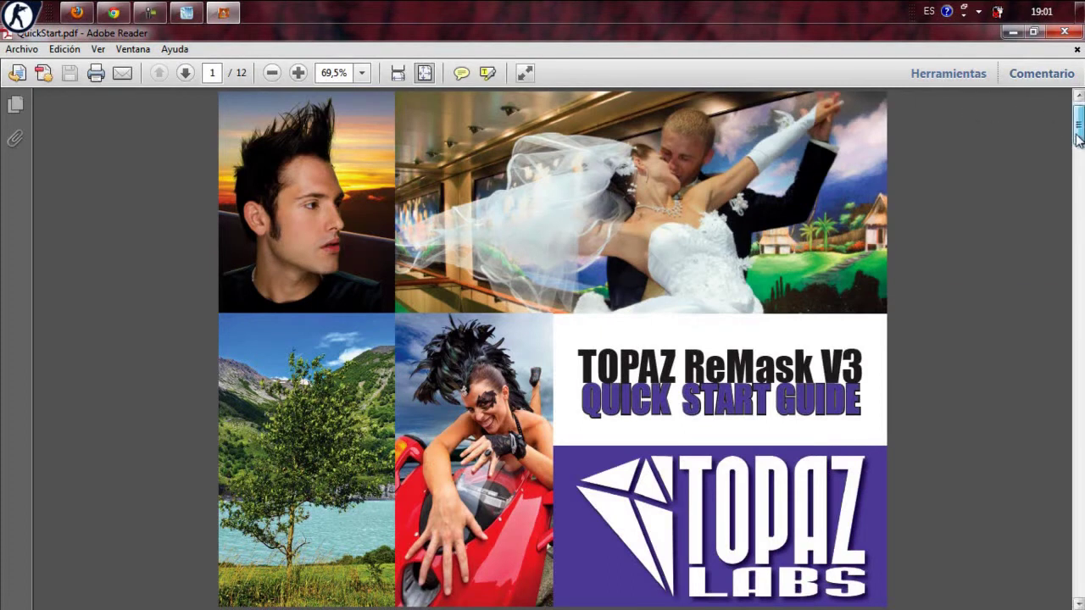
pyautogui.moveTo(1077, 137); pyautogui.dragTo(1076, 146)
pyautogui.click(1066, 34)
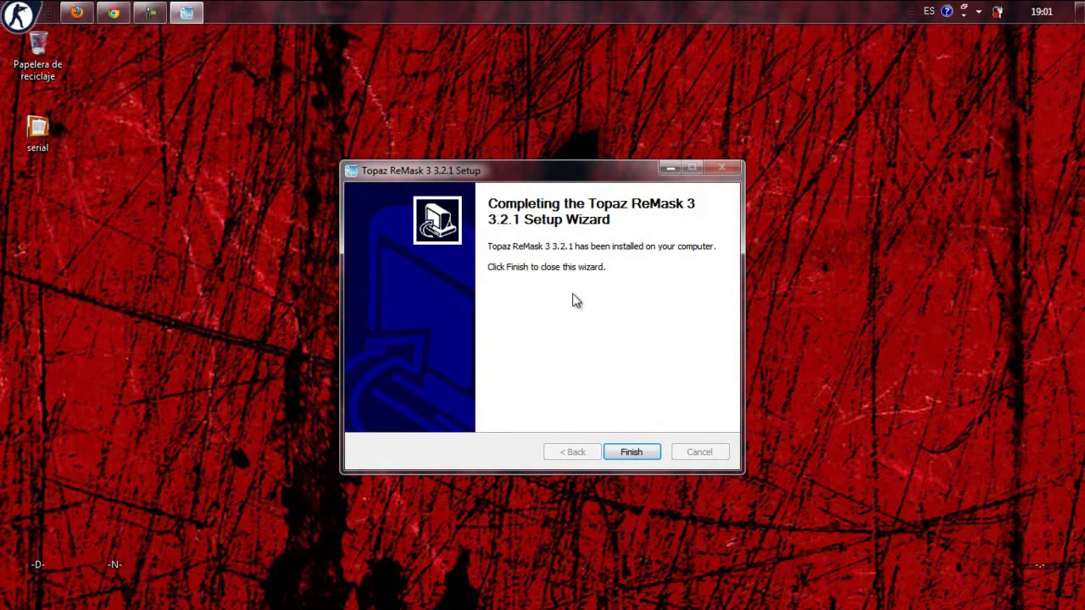
# - Finish the ReMask setup wizard and launch Photoshop CS6 from the dock
pyautogui.click(631, 451)
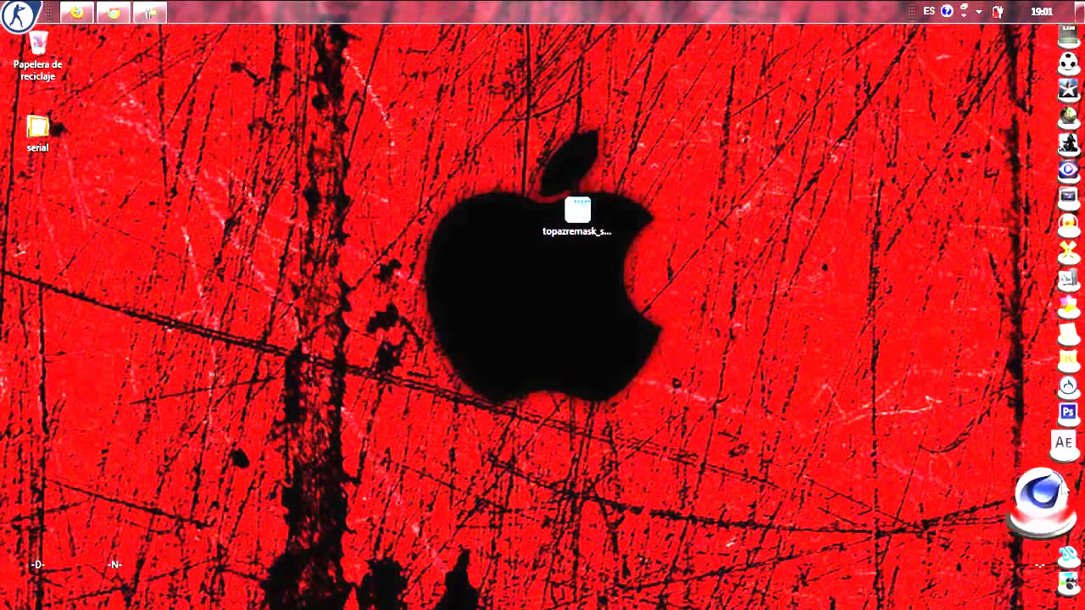
pyautogui.click(1056, 447)
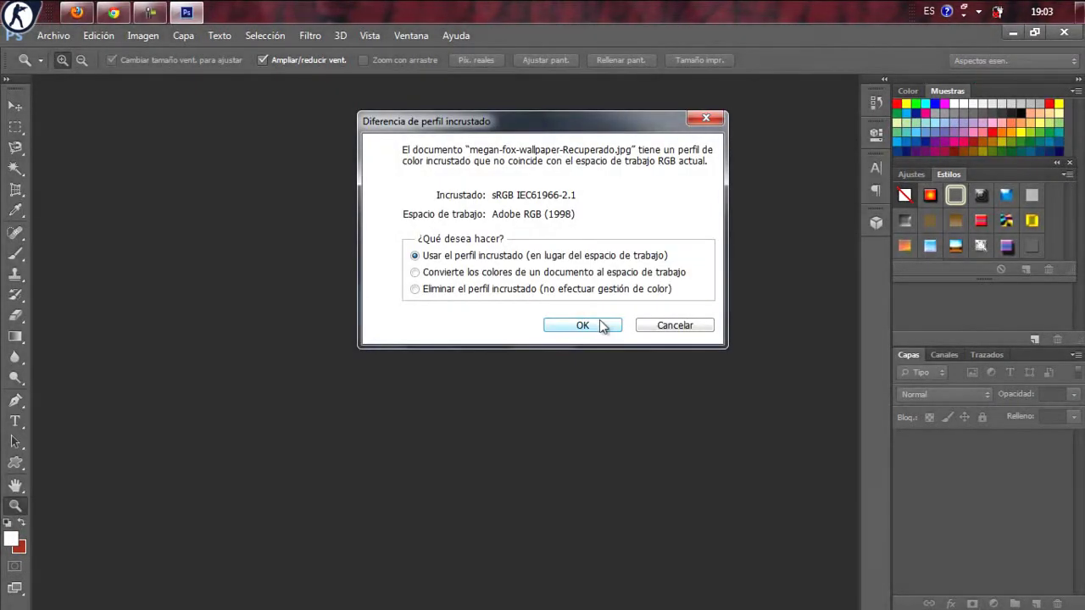
# - Keep the wallpaper photo's embedded sRGB profile and open the Filtro menu
pyautogui.click(601, 327)
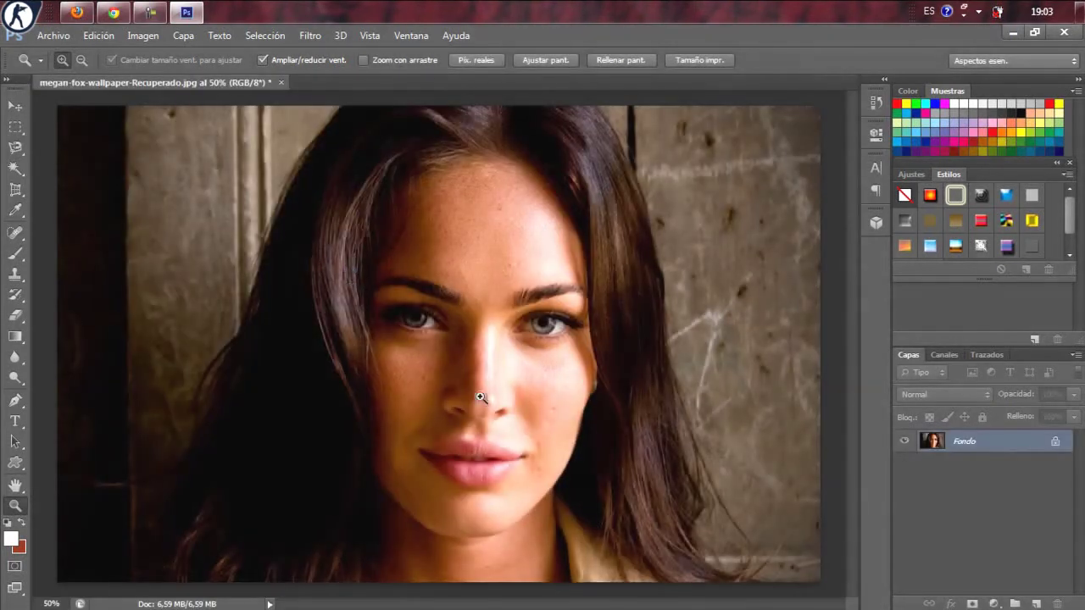
pyautogui.click(316, 34)
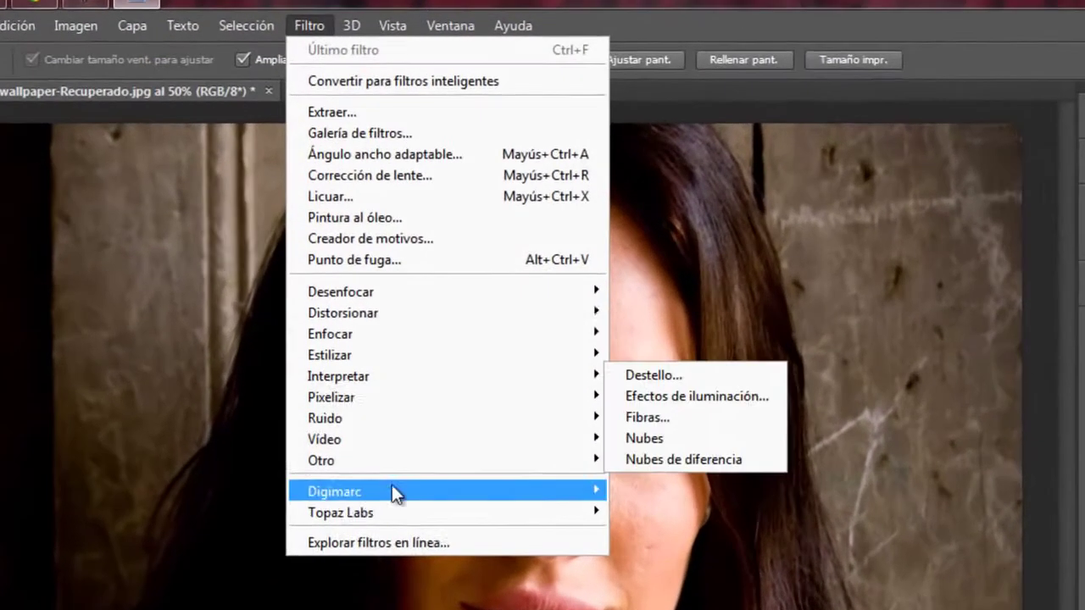
pyautogui.moveTo(441, 508)
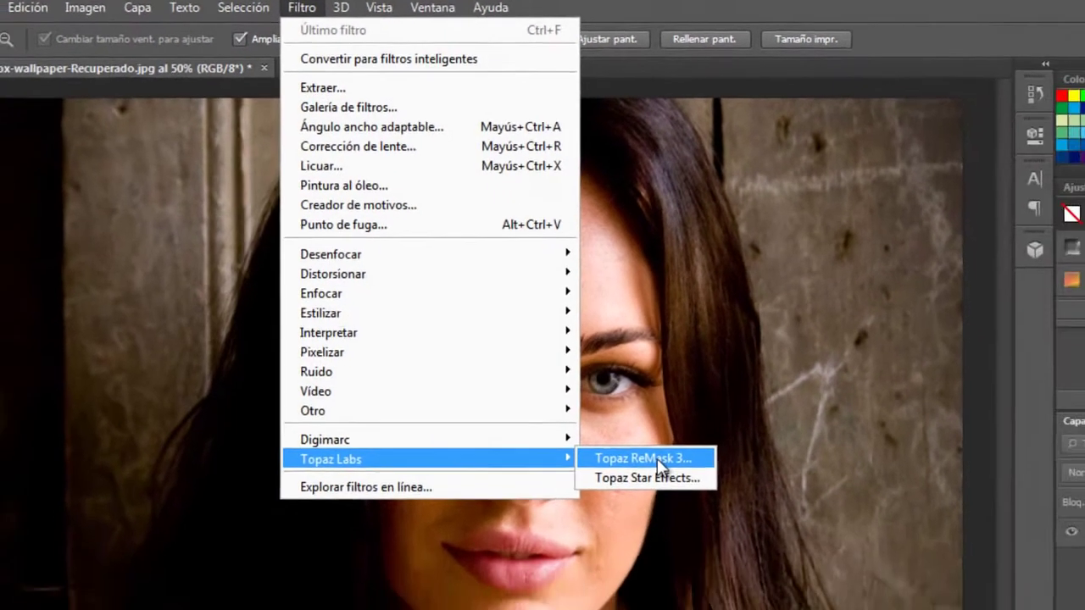
# - Run Topaz ReMask 3 on the photo and cycle through the Image, Keep and Cut previews
pyautogui.click(658, 508)
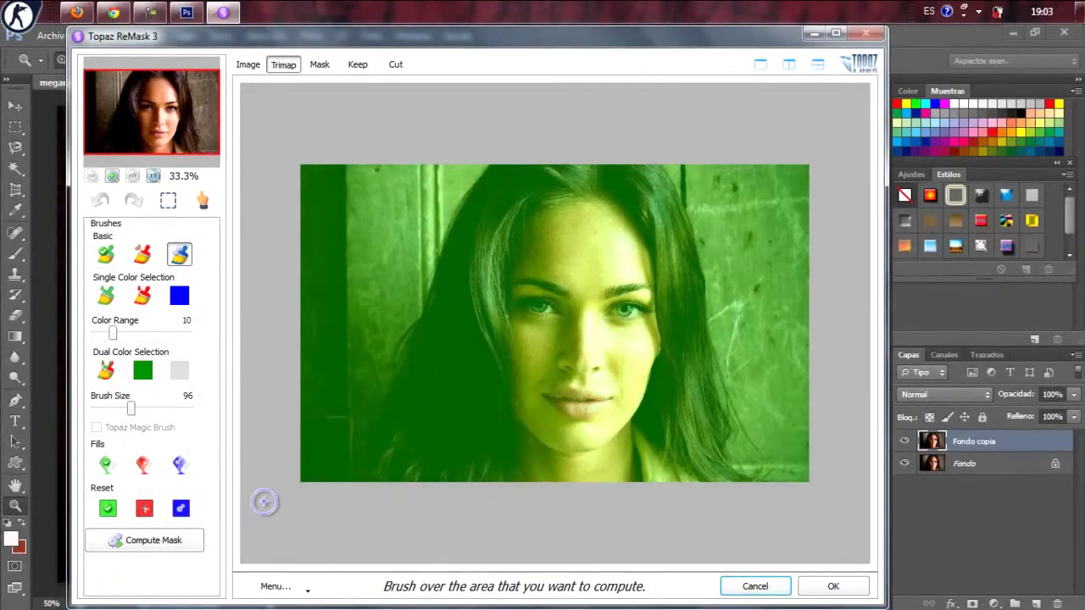
pyautogui.click(248, 64)
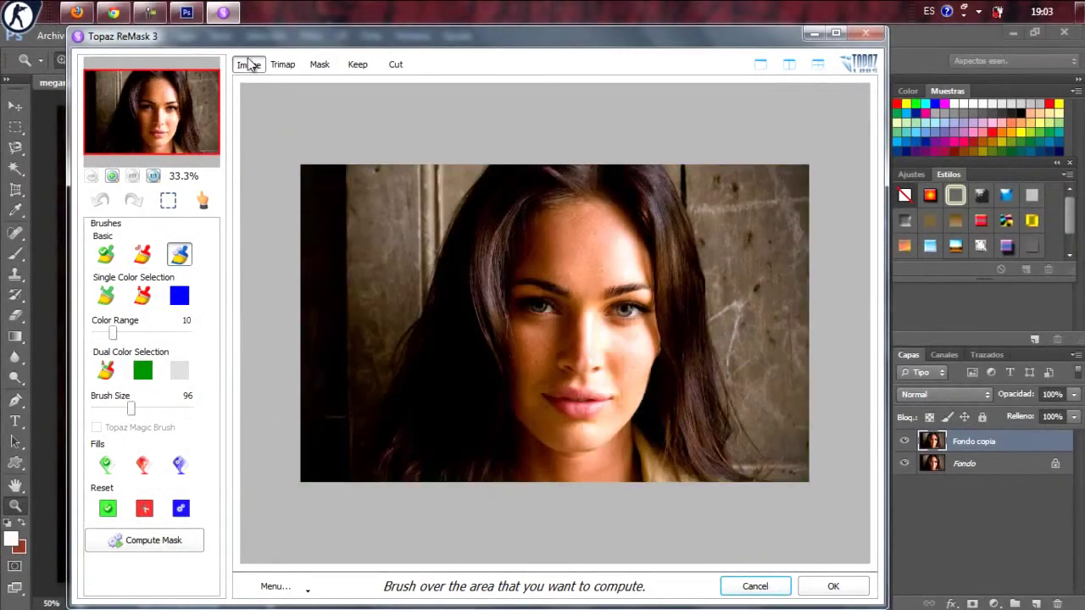
pyautogui.click(356, 68)
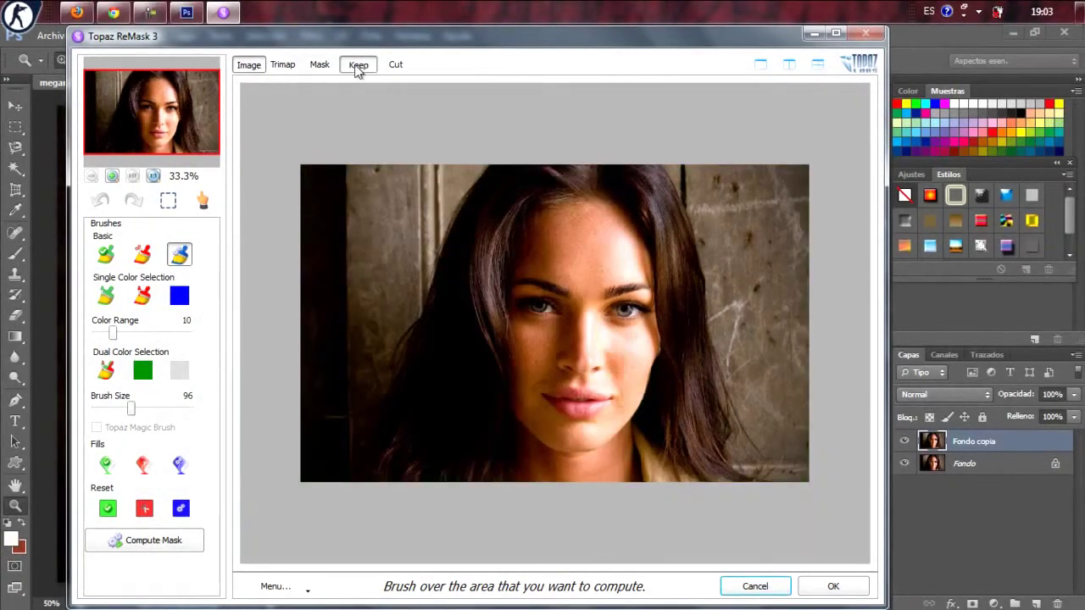
pyautogui.click(394, 68)
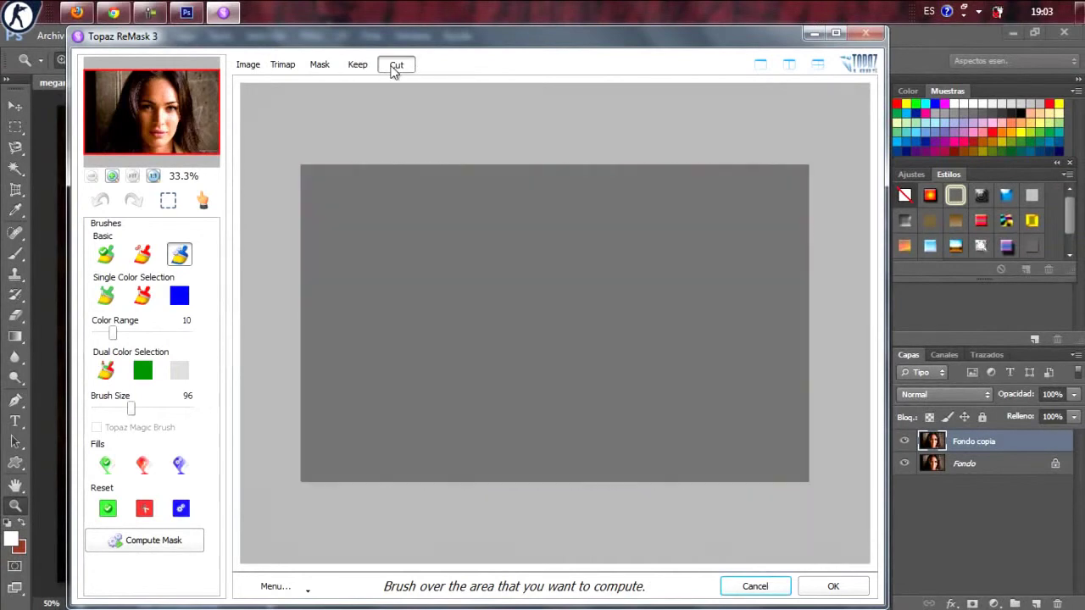
pyautogui.click(249, 66)
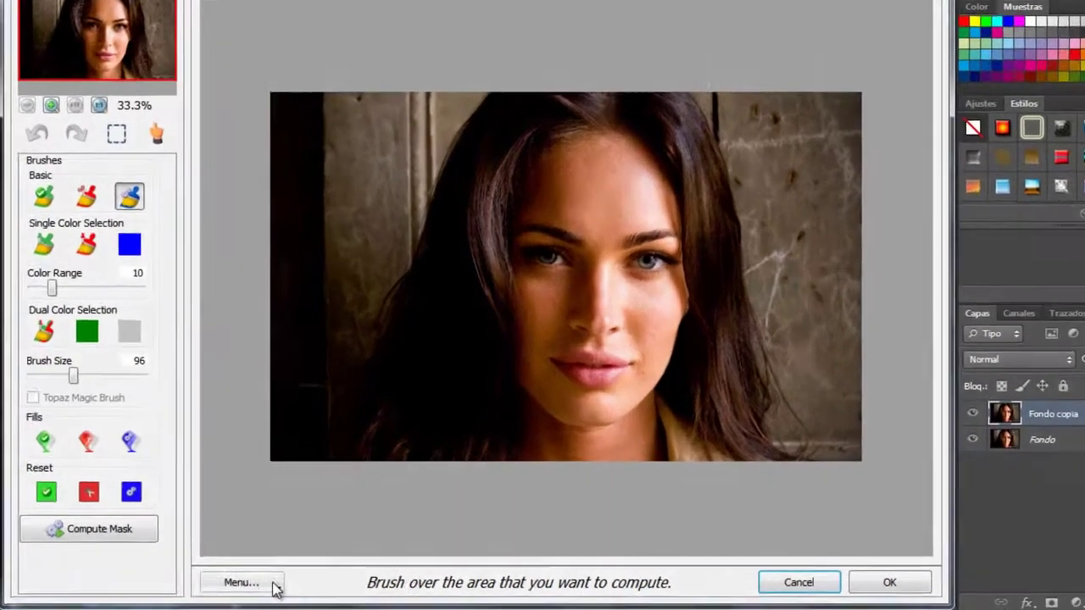
# - Bring up the Enter Key activation form from ReMask's Menu and keep it in front
pyautogui.click(301, 588)
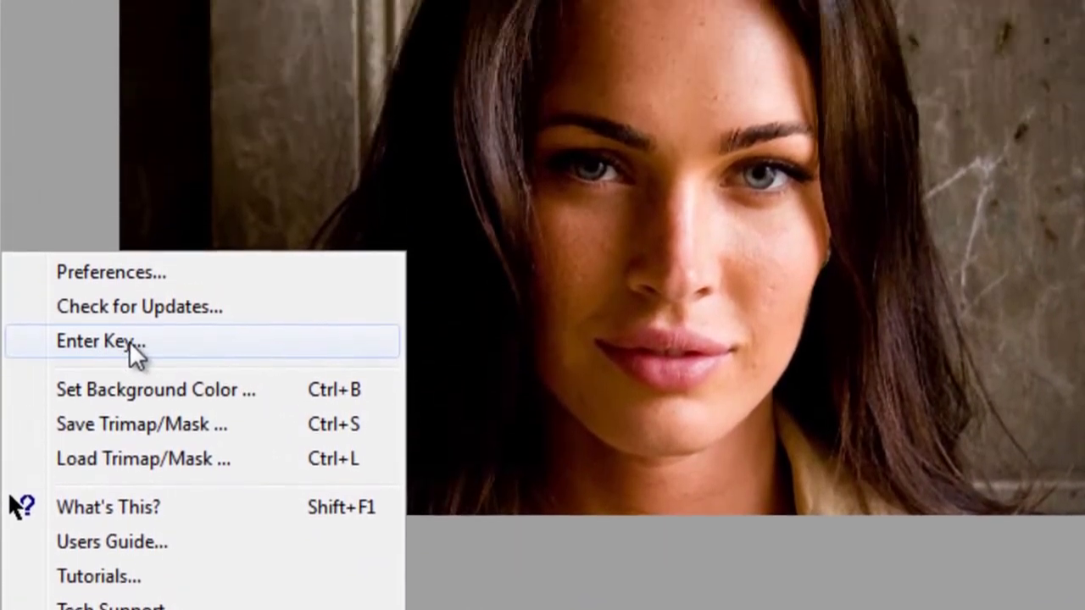
pyautogui.click(119, 186)
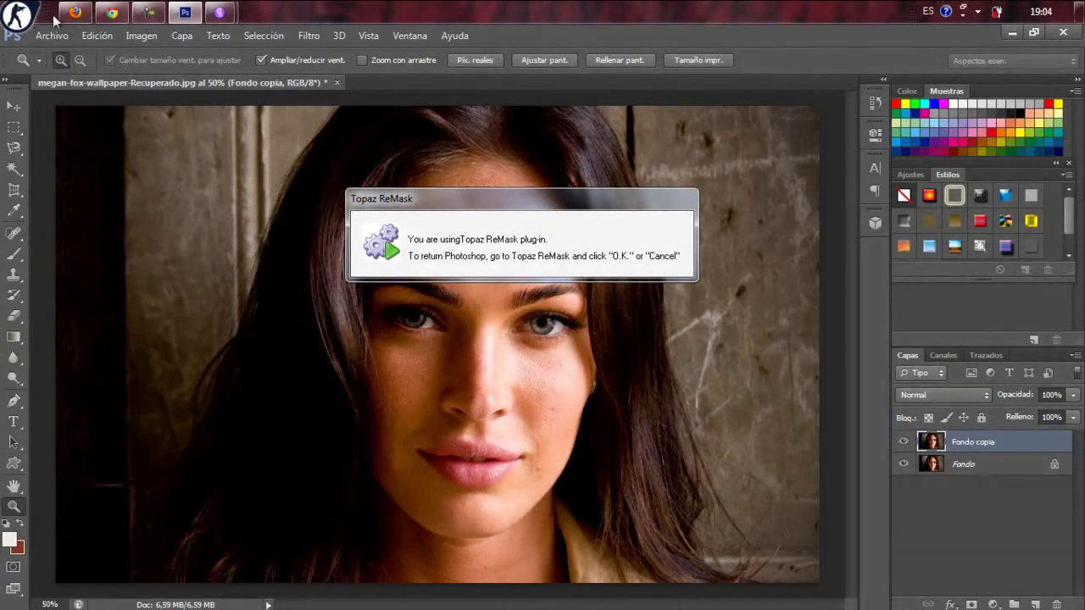
pyautogui.moveTo(219, 12)
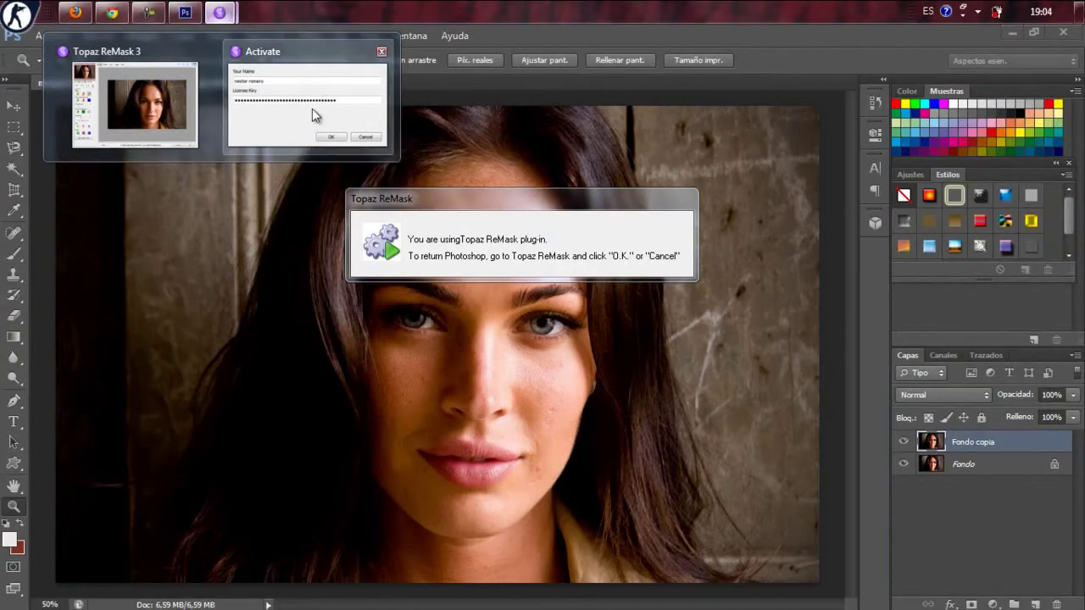
pyautogui.click(312, 108)
# - Browse from Documentos to Escritorio and open the serial text file in Notepad
pyautogui.click(24, 17)
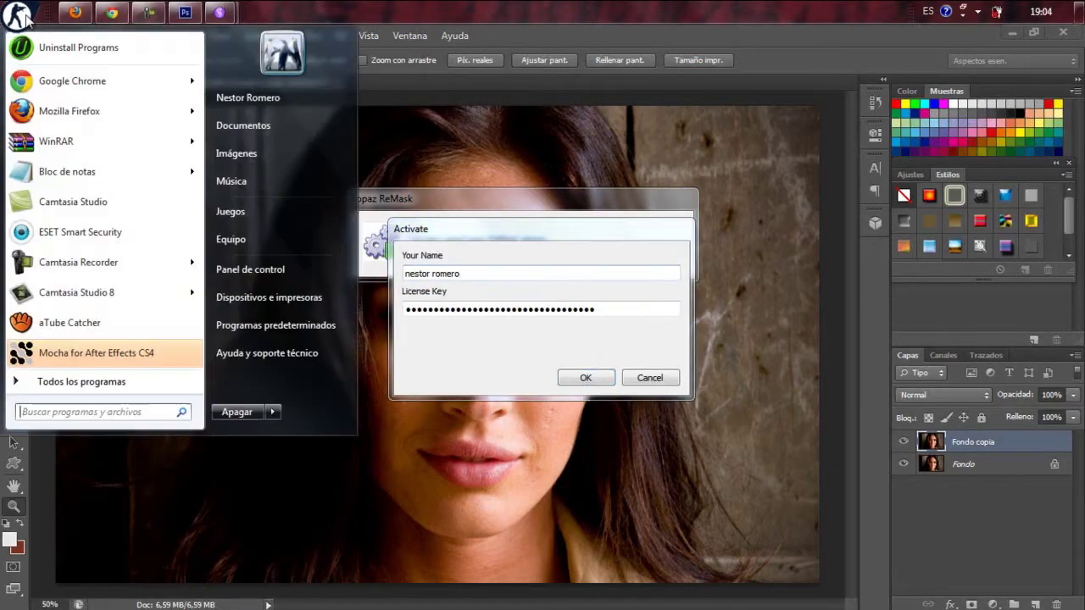
pyautogui.click(236, 124)
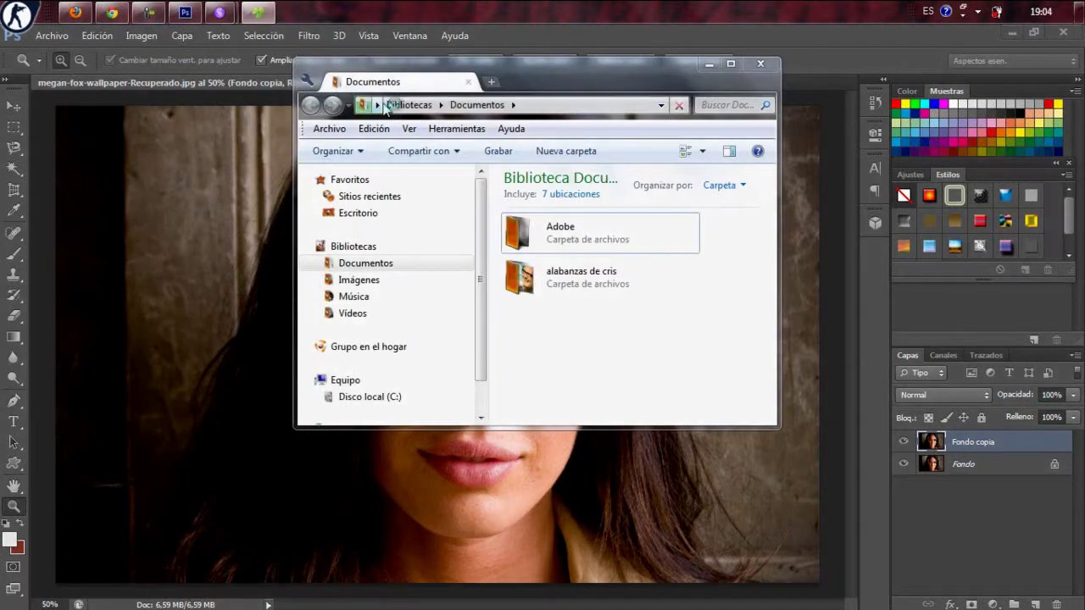
pyautogui.click(377, 105)
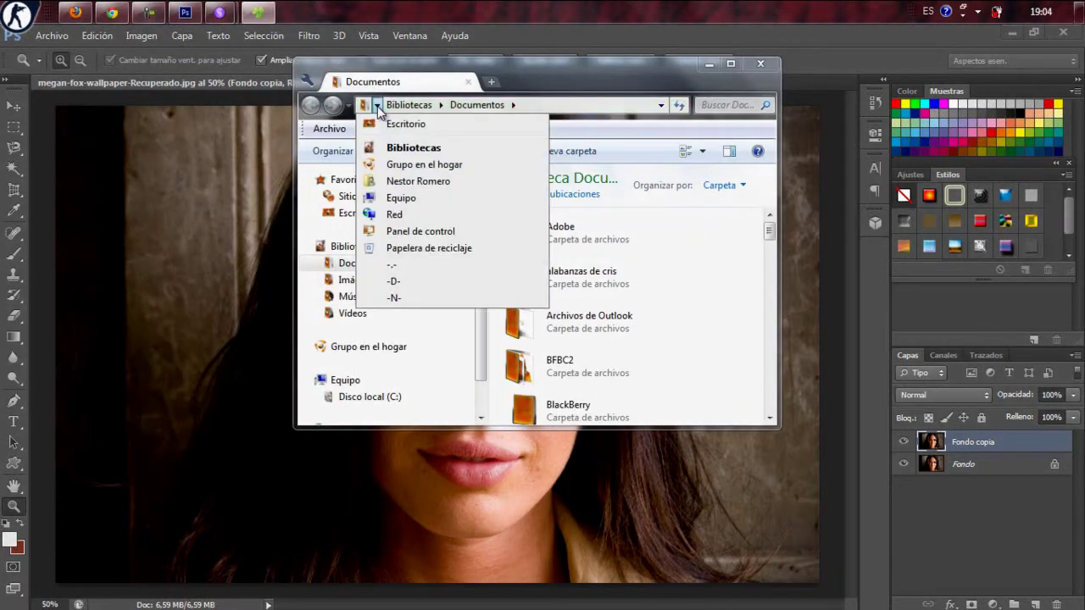
pyautogui.click(405, 124)
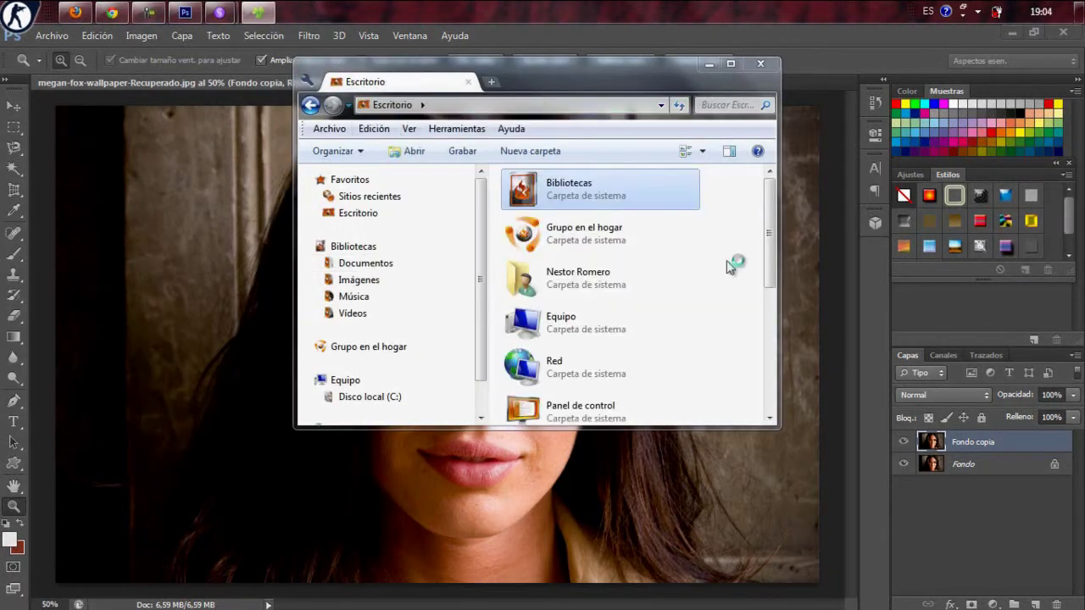
pyautogui.moveTo(773, 280); pyautogui.dragTo(770, 405)
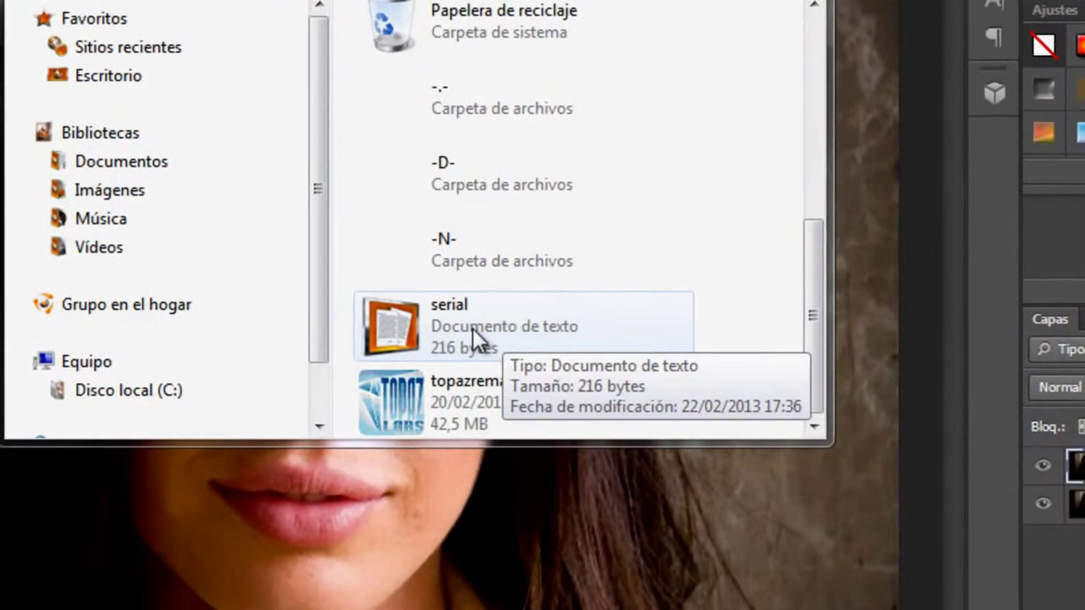
pyautogui.doubleClick(472, 327)
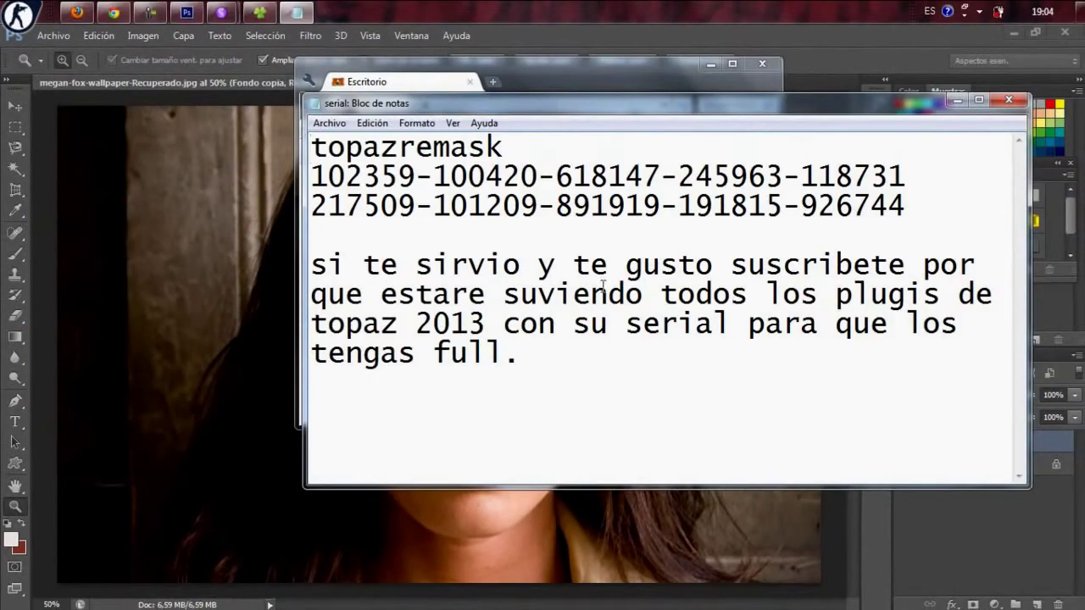
# - Copy the first topazremask license key from Notepad, then minimize Notepad
pyautogui.click(705, 67)
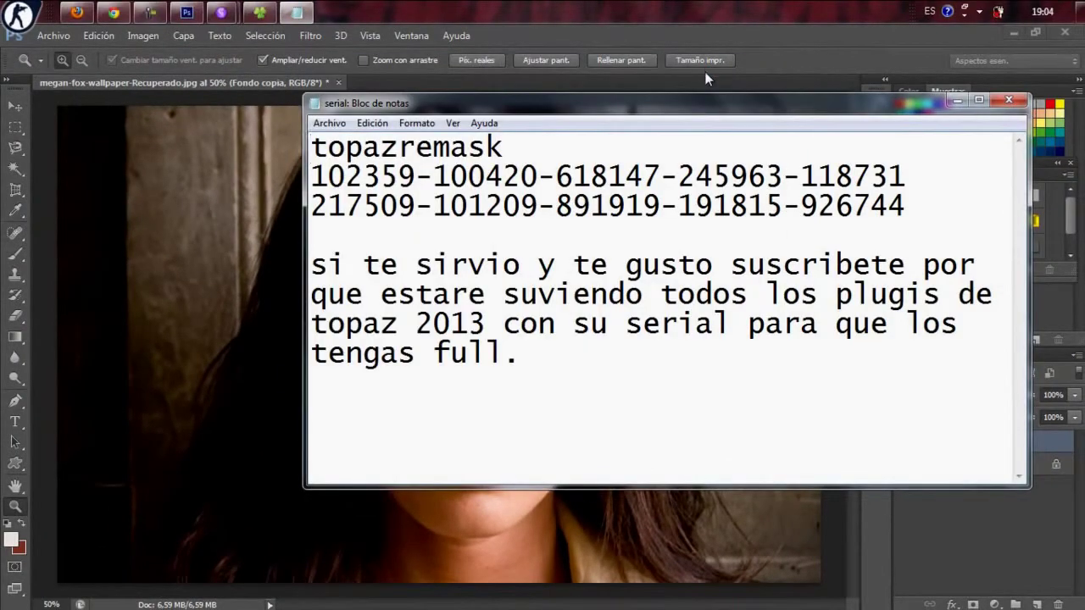
pyautogui.moveTo(733, 102); pyautogui.dragTo(580, 244)
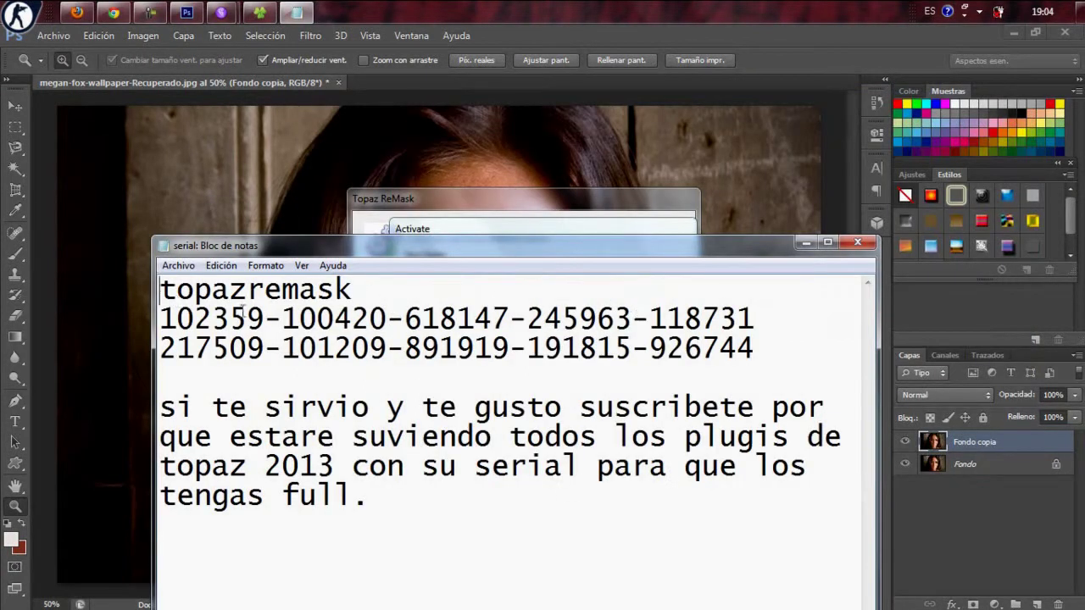
pyautogui.moveTo(161, 317); pyautogui.dragTo(755, 318)
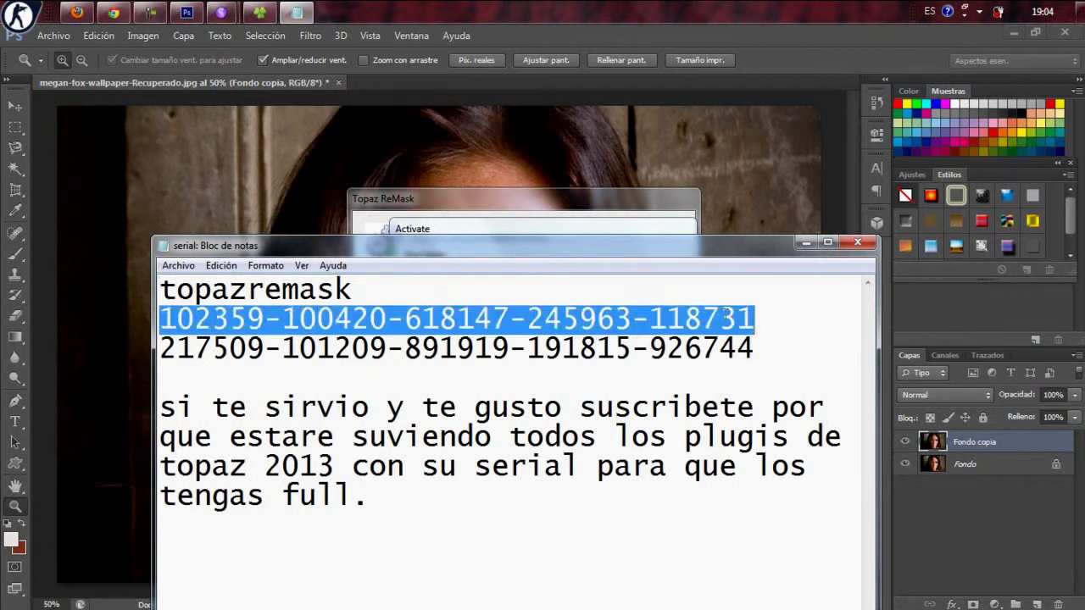
pyautogui.rightClick(725, 313)
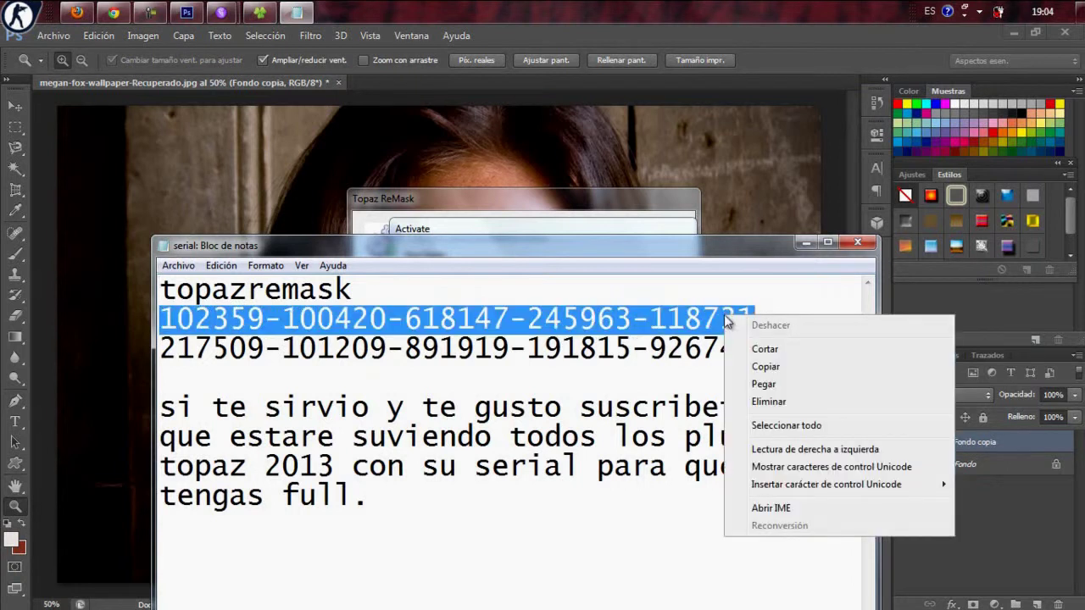
pyautogui.click(765, 367)
pyautogui.click(805, 244)
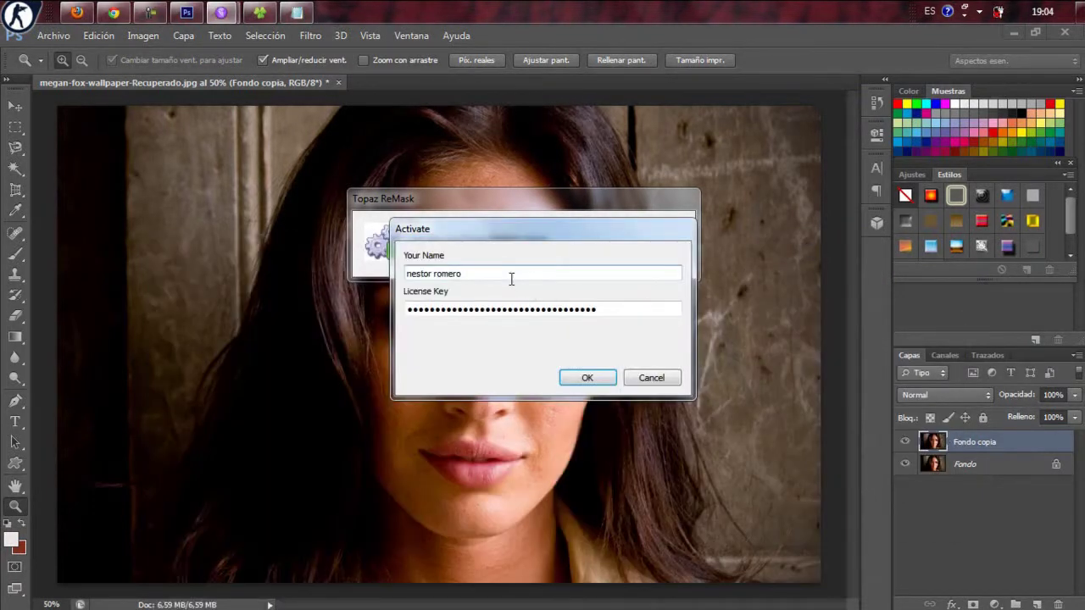
# - Paste the copied key over the License Key field and confirm activation with OK
pyautogui.moveTo(467, 274); pyautogui.dragTo(444, 279)
pyautogui.moveTo(593, 310); pyautogui.dragTo(369, 320)
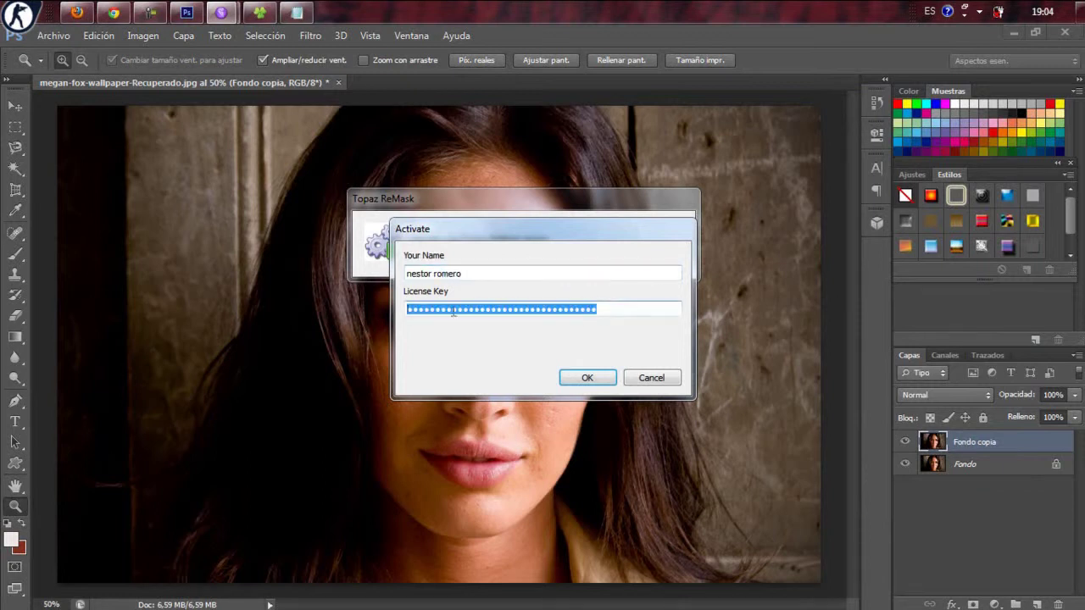
pyautogui.rightClick(622, 311)
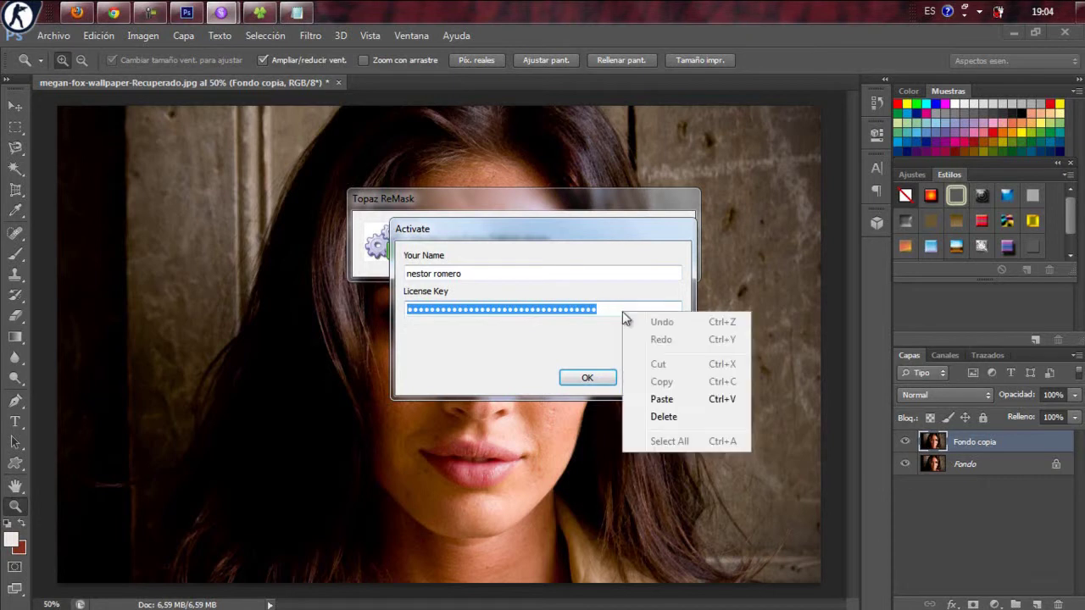
pyautogui.click(669, 403)
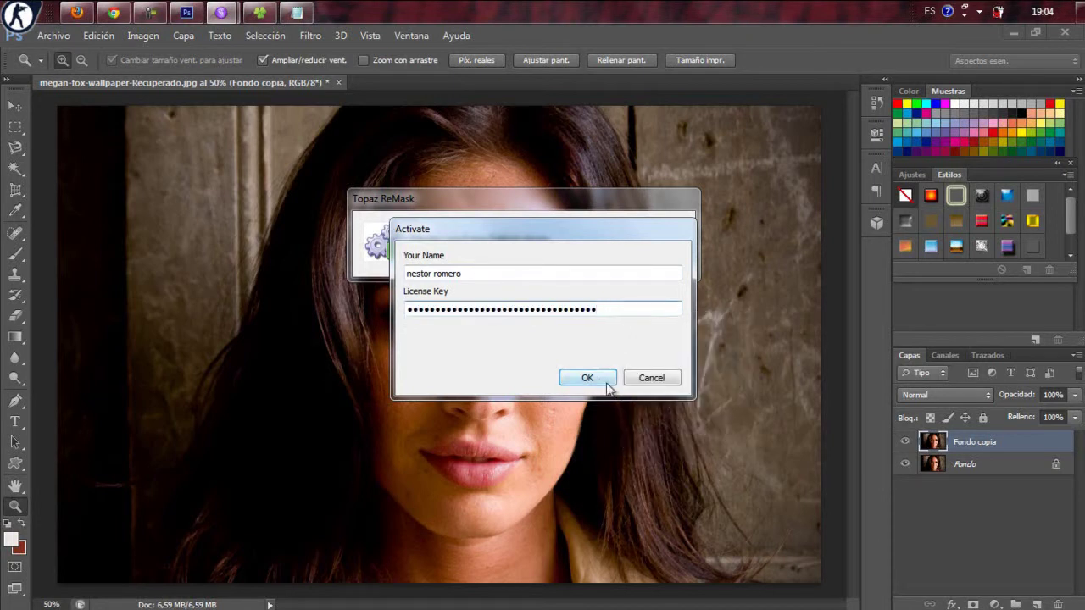
pyautogui.click(598, 378)
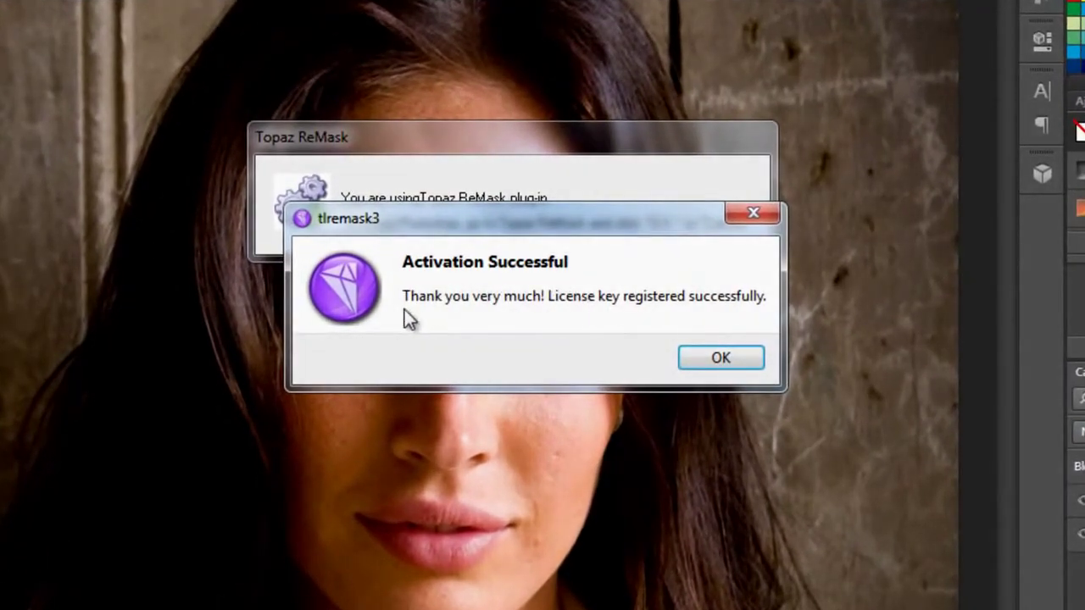
# - Acknowledge Activation Successful, exit ReMask 3 into Photoshop, and minimize Photoshop to the desktop
pyautogui.click(723, 359)
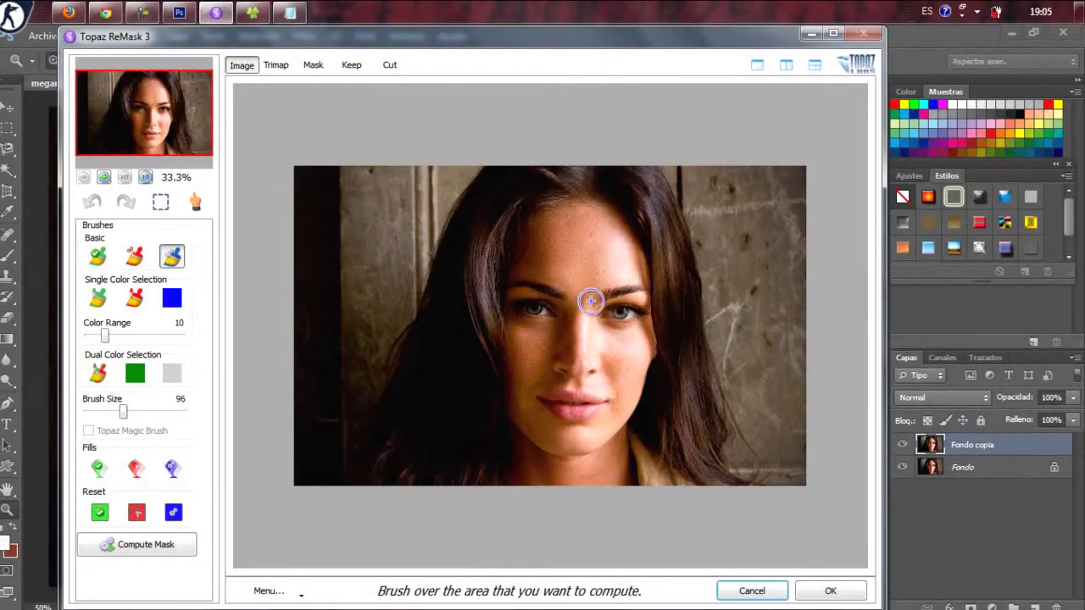
pyautogui.click(826, 591)
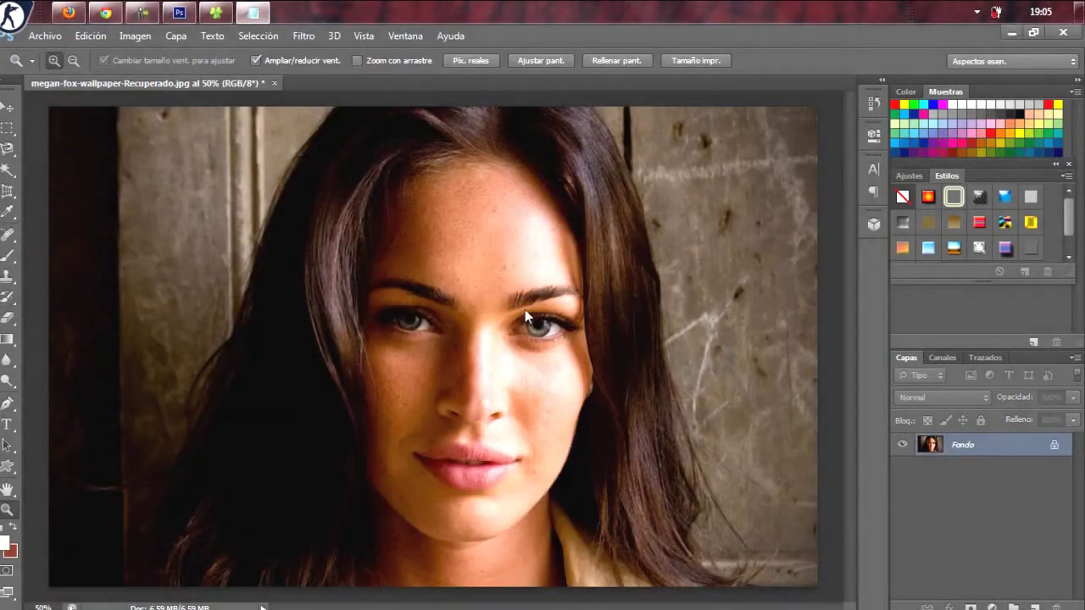
pyautogui.click(1011, 33)
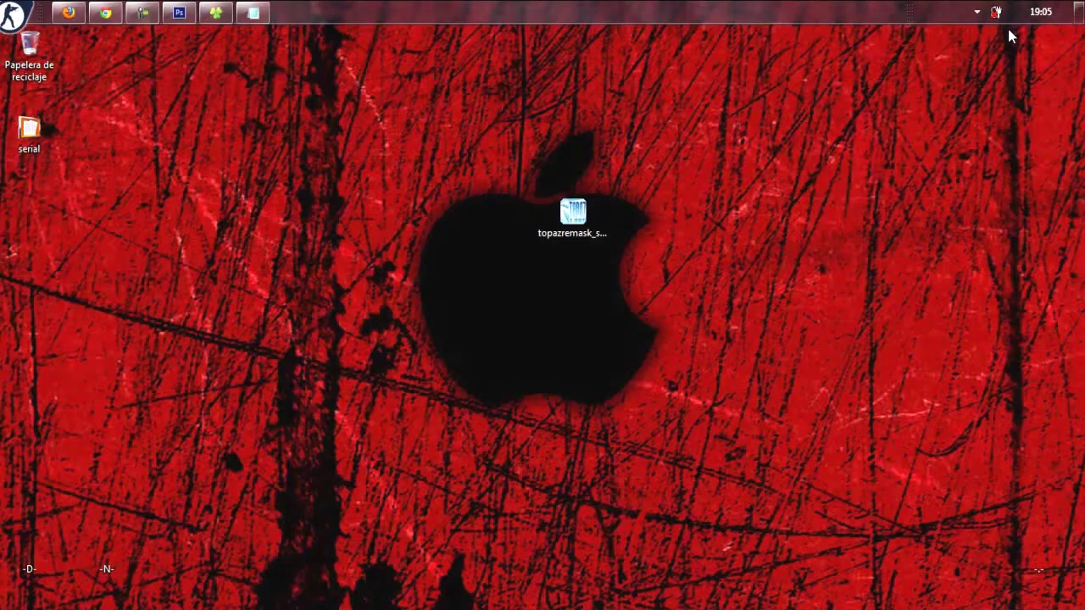